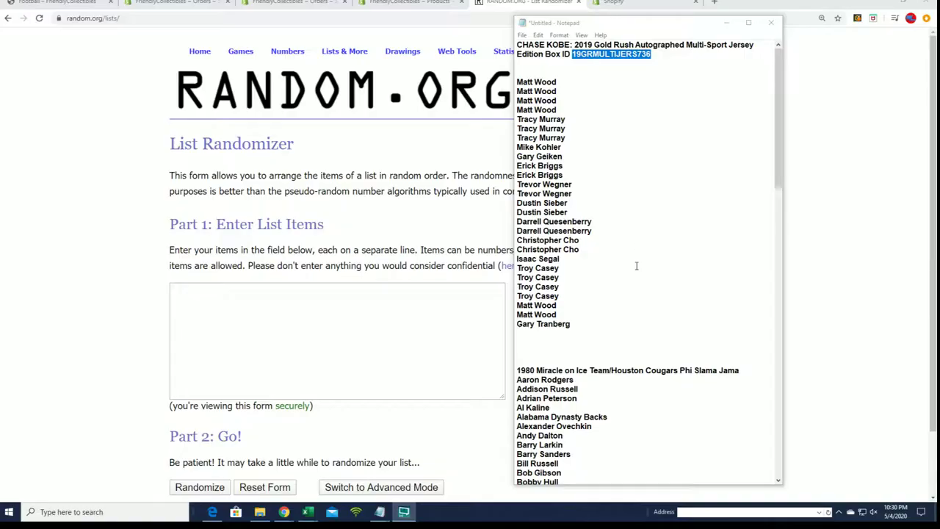
Paste a second copy of the owner name list directly below the first in Notepad.
drag(570, 324, 517, 79)
right_click(538, 117)
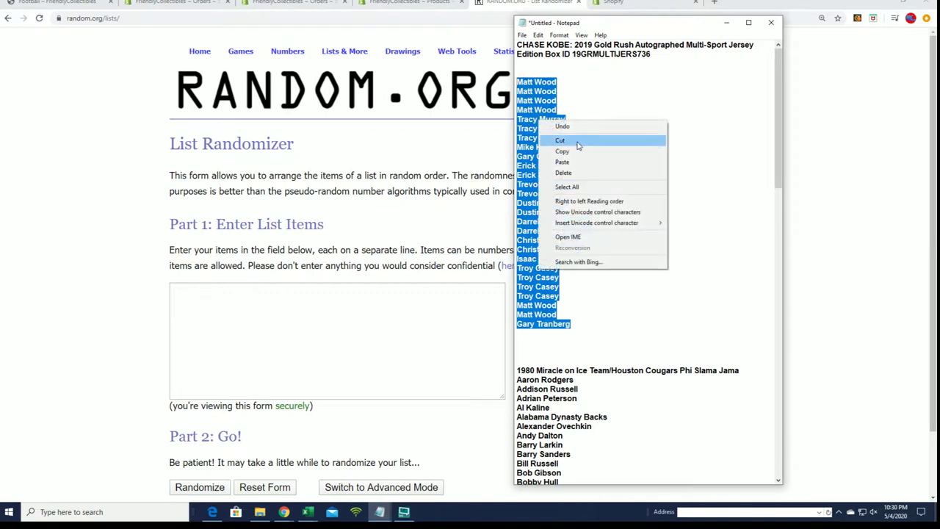
click(566, 160)
click(575, 323)
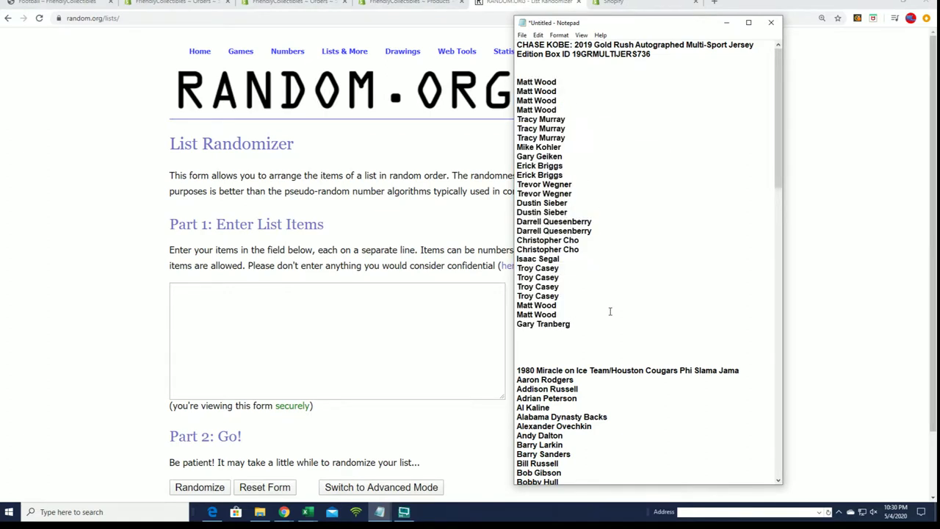
key(Return)
key(ctrl+v)
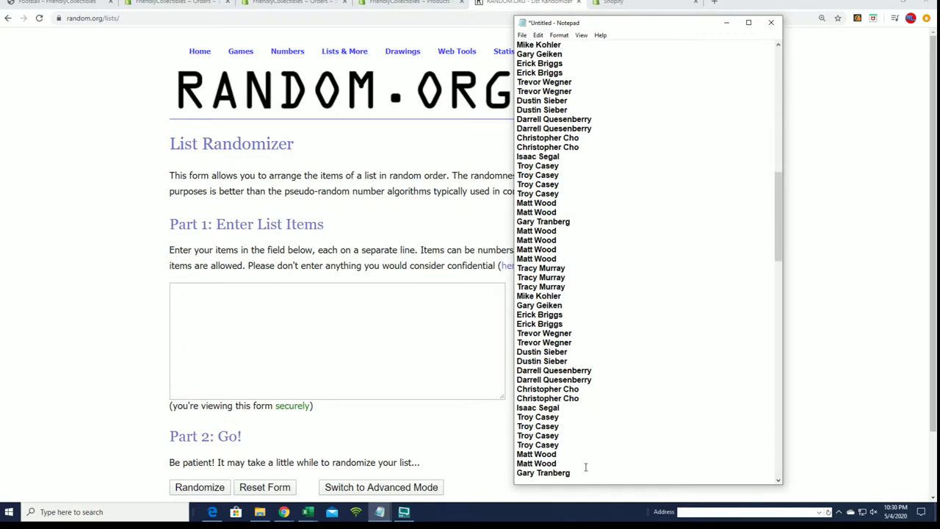
Copy the whole doubled owner name list.
mouse_move(570, 472)
mouse_down()
mouse_move(529, 38)
mouse_move(518, 88)
mouse_move(537, 96)
mouse_up()
right_click(541, 108)
click(569, 143)
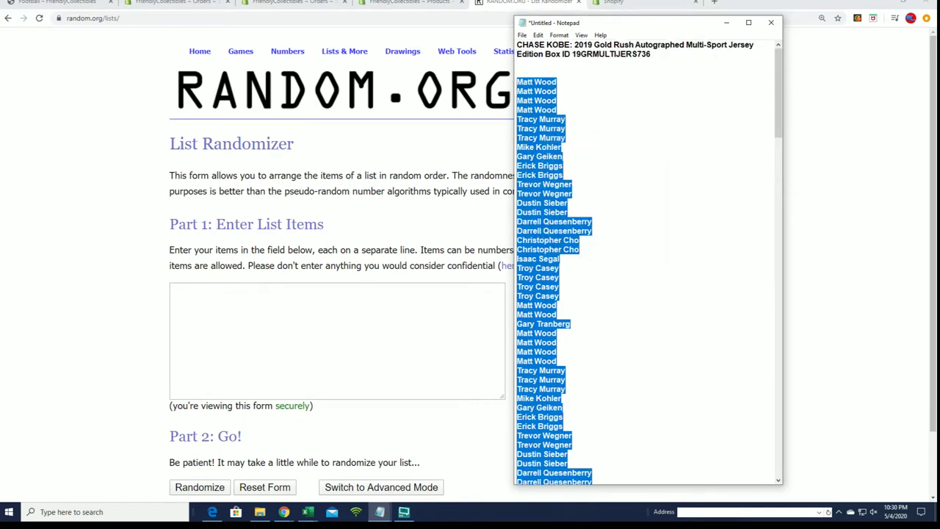
key(alt+Tab)
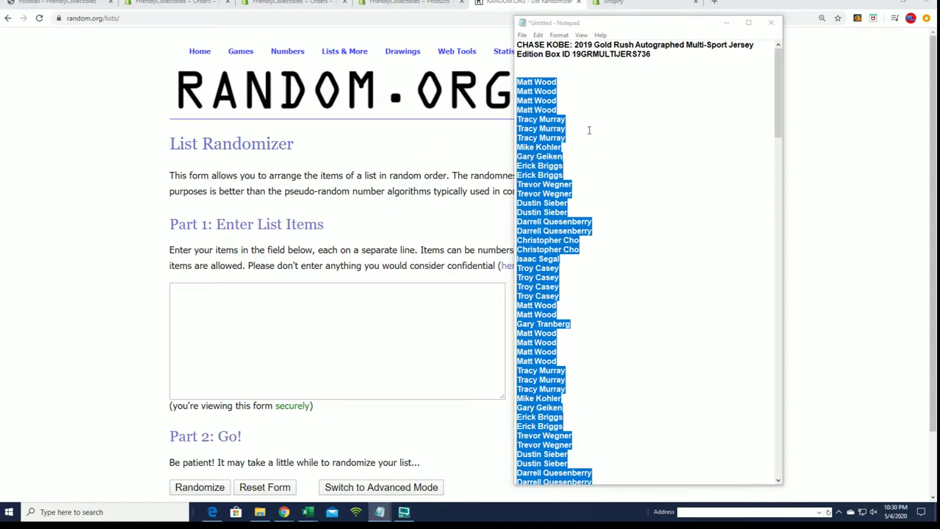
Paste the doubled owner names into the List Randomizer's entry box.
click(240, 308)
right_click(195, 292)
click(224, 360)
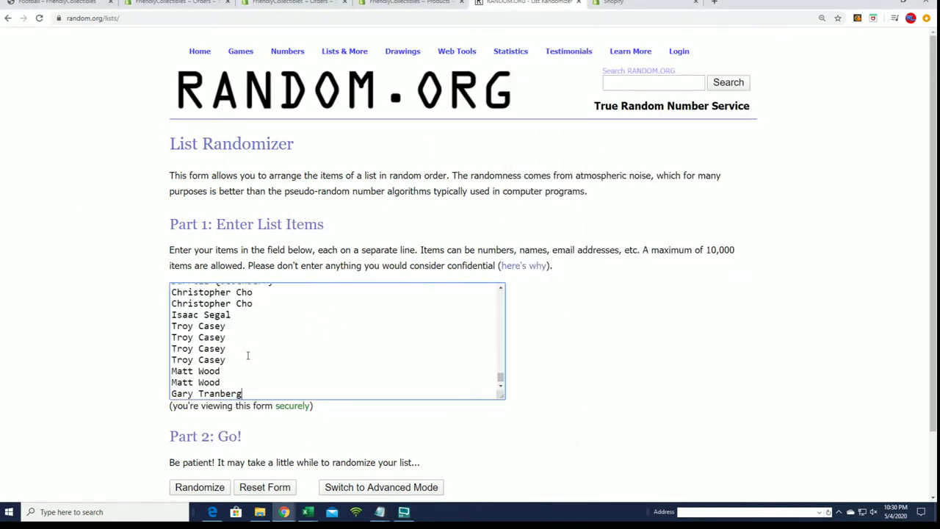
scroll(351, 420, down, 1)
Randomize the 108-name owner list until it has been shuffled seven times.
click(203, 417)
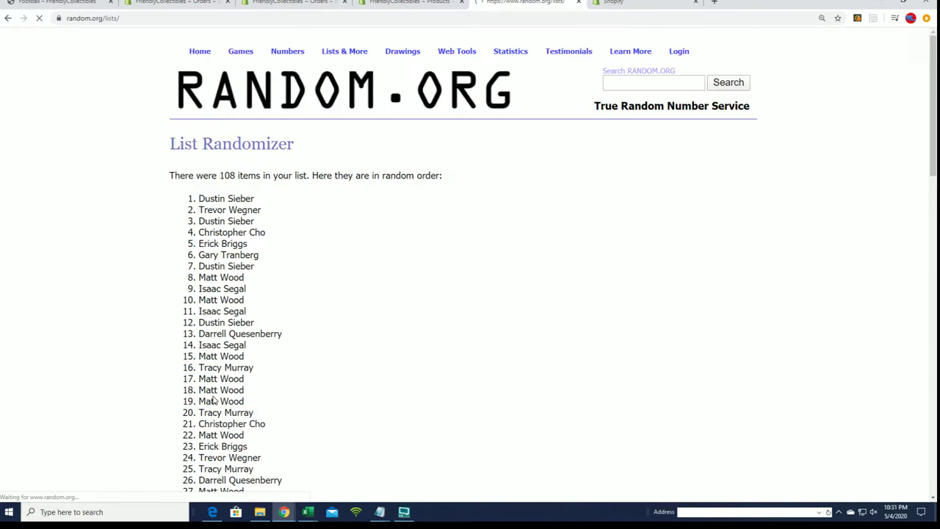
scroll(211, 397, down, 15)
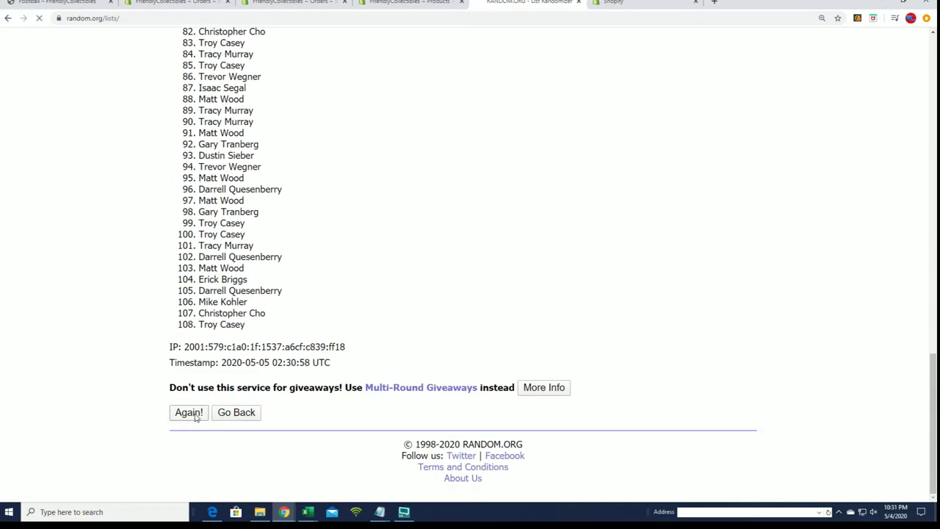
click(189, 412)
scroll(176, 404, down, 15)
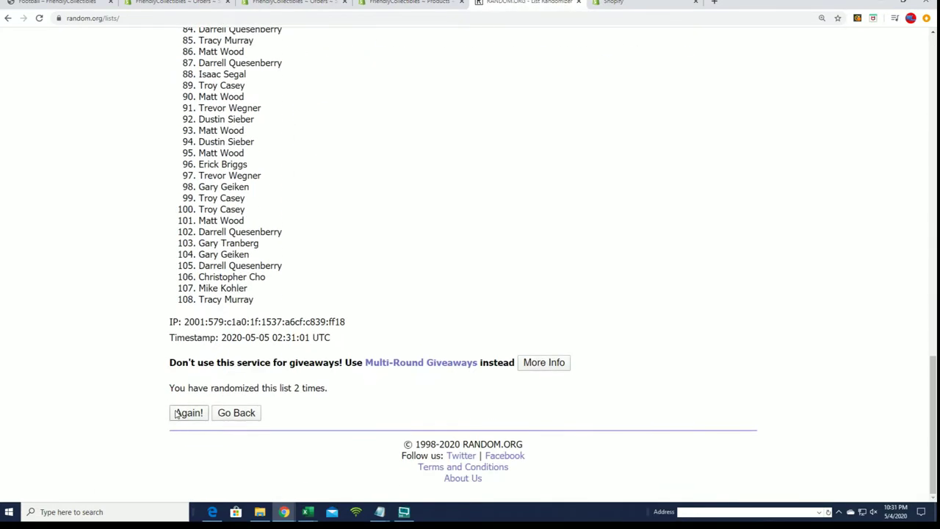
scroll(311, 294, down, 14)
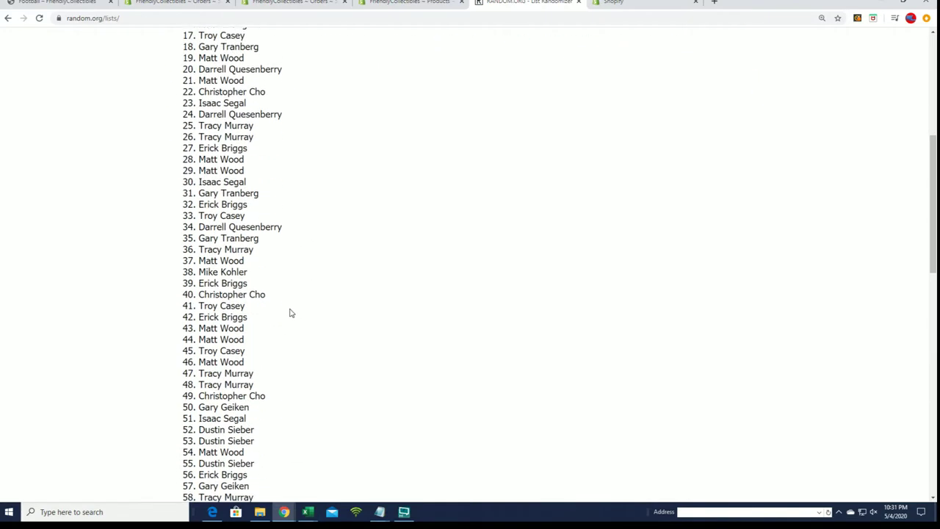
scroll(215, 389, down, 2)
click(191, 410)
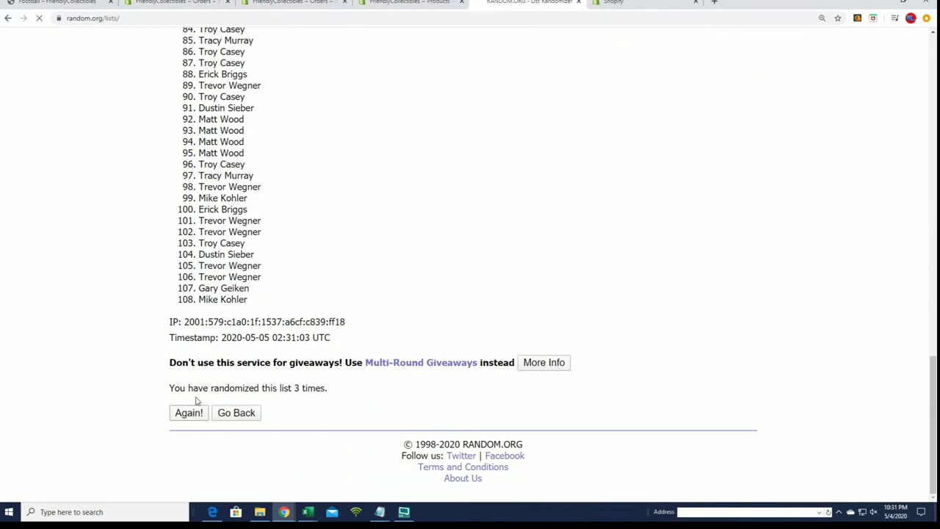
scroll(266, 336, down, 15)
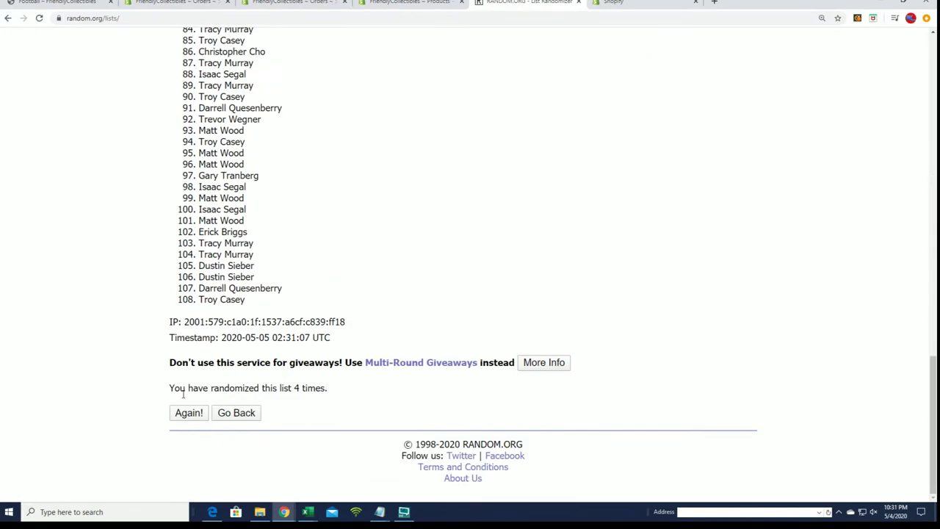
click(185, 414)
scroll(293, 330, down, 15)
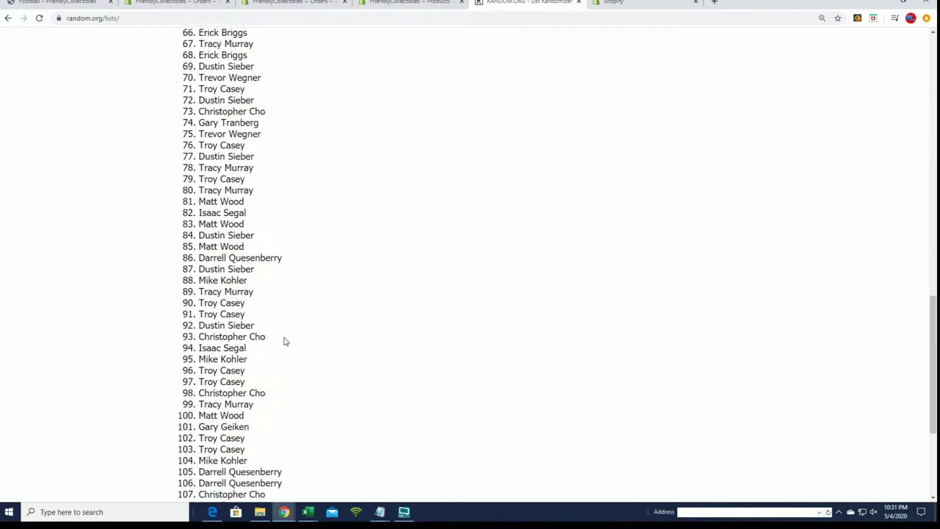
click(187, 413)
scroll(284, 300, down, 15)
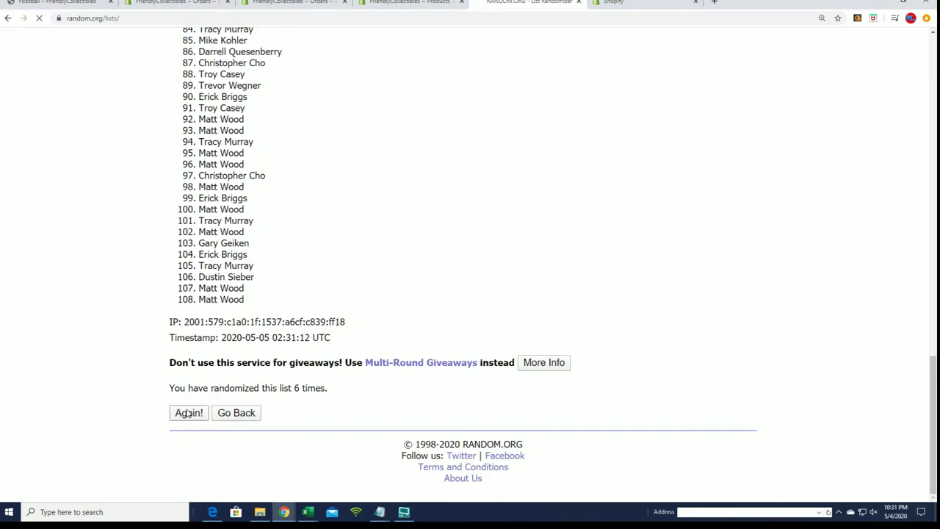
scroll(222, 63, down, 2)
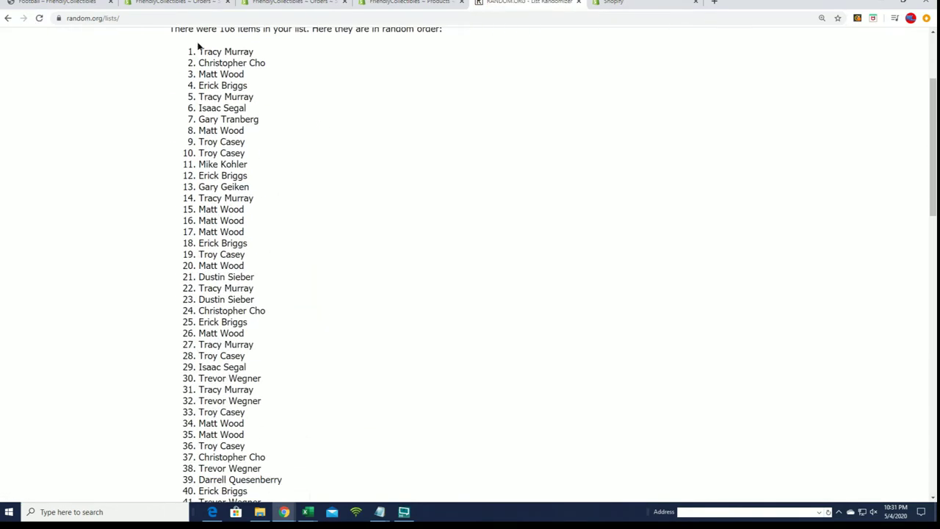
Copy all 108 randomized owner names from the results list.
mouse_move(197, 47)
mouse_down()
mouse_move(279, 500)
mouse_move(279, 386)
mouse_move(257, 496)
mouse_move(271, 167)
mouse_move(258, 298)
mouse_move(248, 285)
mouse_up()
right_click(247, 285)
click(250, 287)
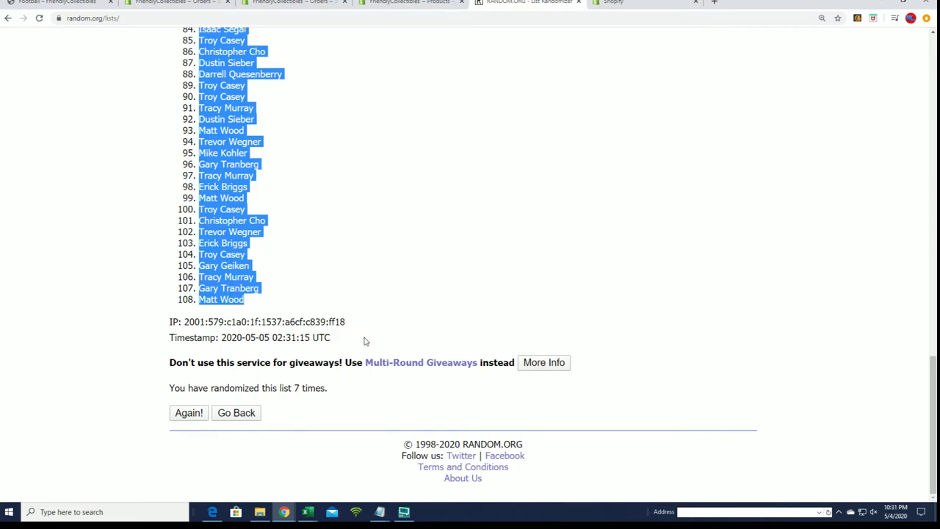
scroll(359, 372, up, 14)
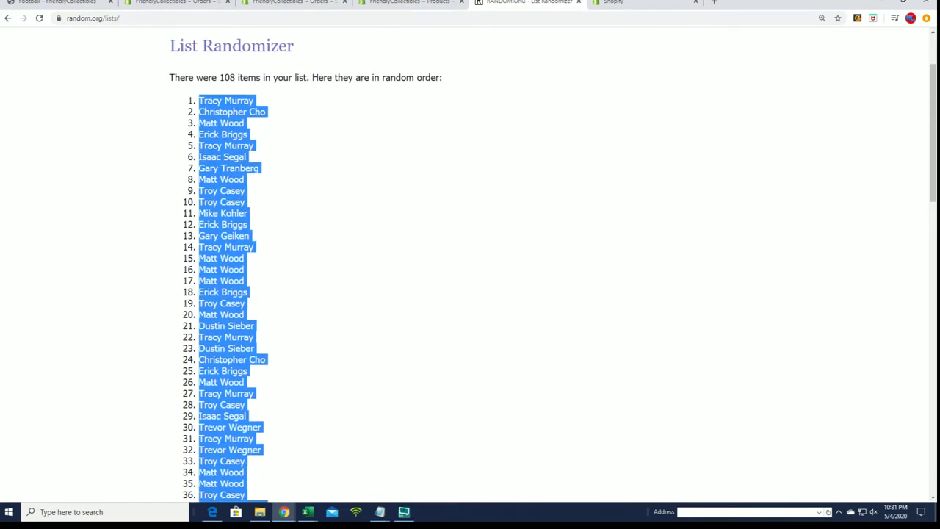
key(alt+Tab)
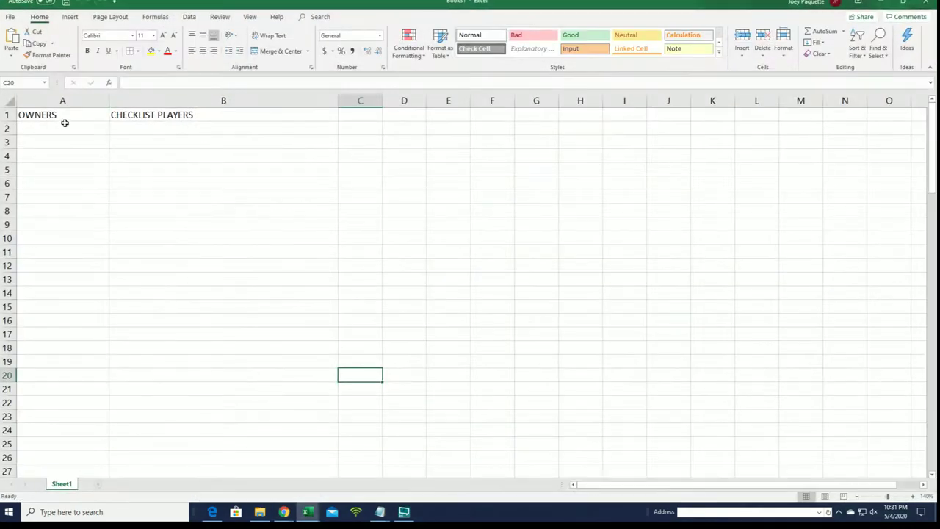
Paste the shuffled owner names into A2 as plain Text via Paste Special.
click(55, 124)
right_click(58, 127)
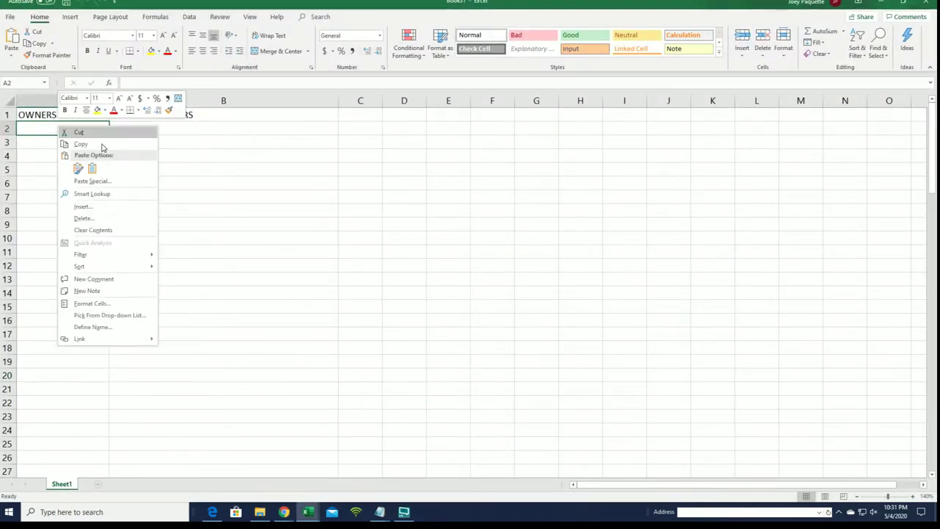
click(93, 181)
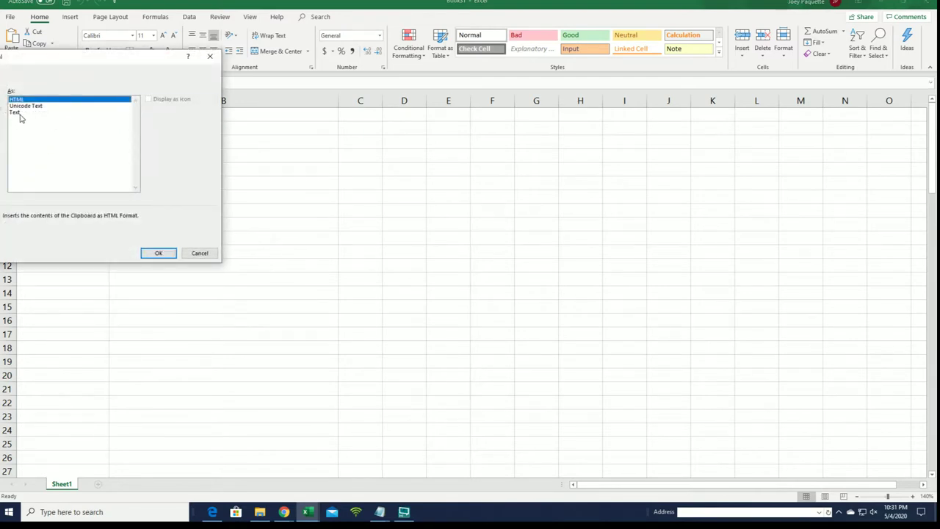
click(17, 112)
click(157, 254)
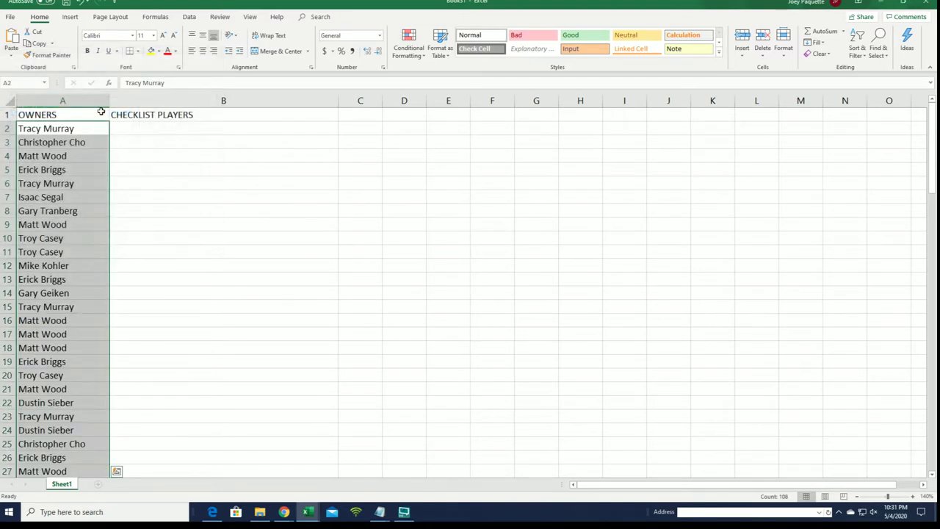
click(154, 130)
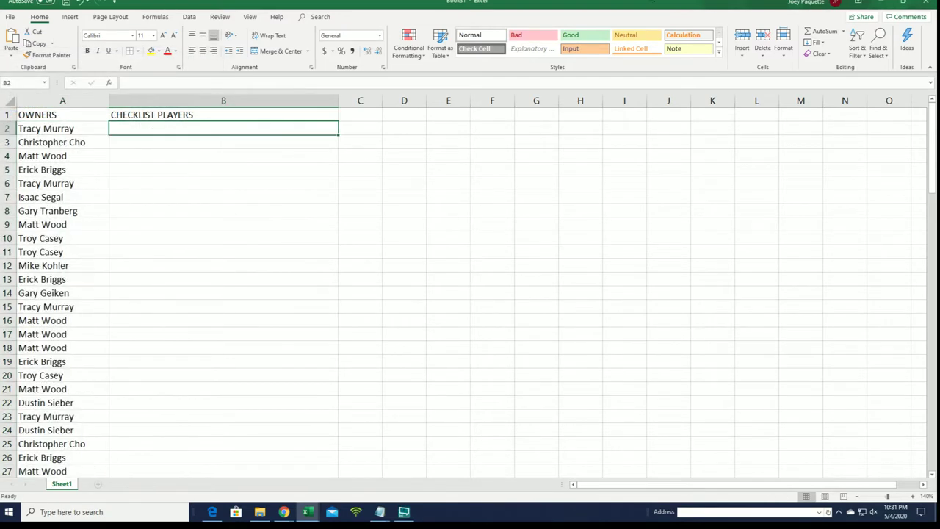
click(858, 6)
Return to the List Randomizer page and bring the Notepad player names into view.
click(344, 82)
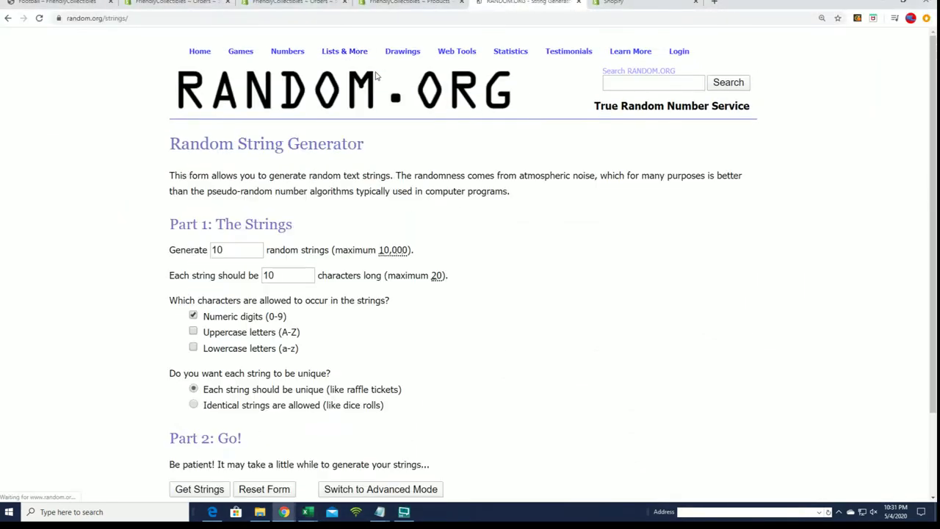
key(alt+Left)
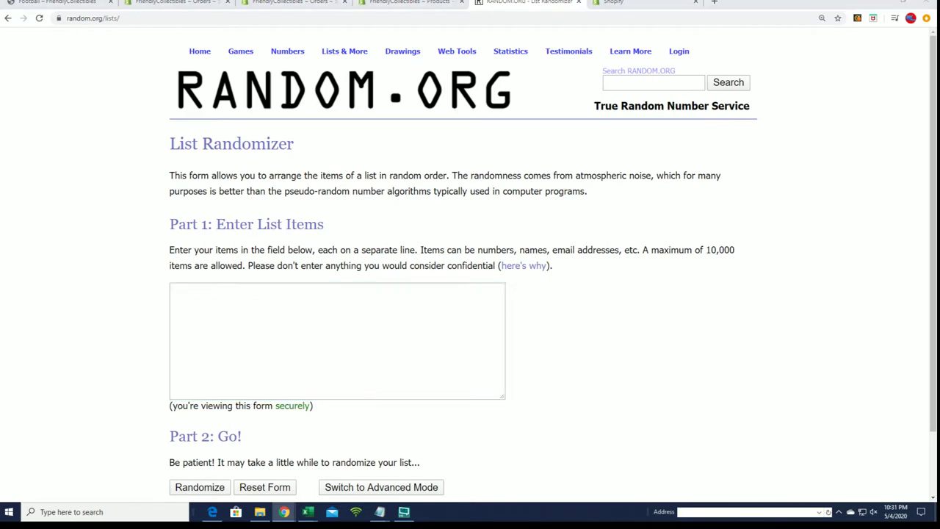
key(alt+Tab)
scroll(617, 269, down, 5)
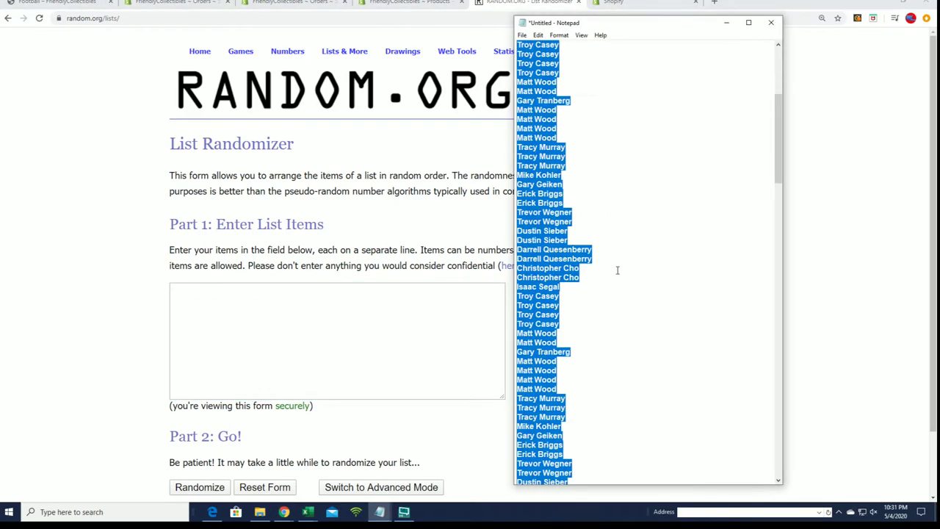
scroll(597, 298, down, 4)
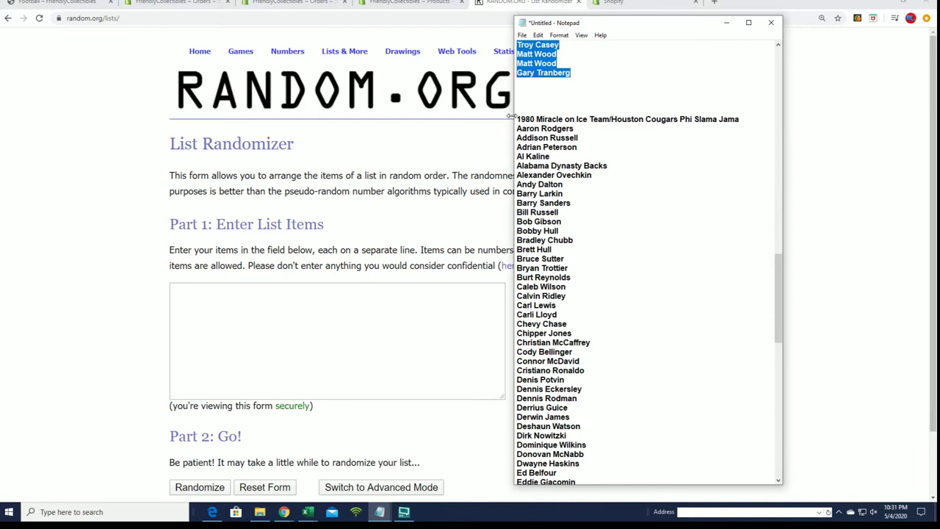
key(Right)
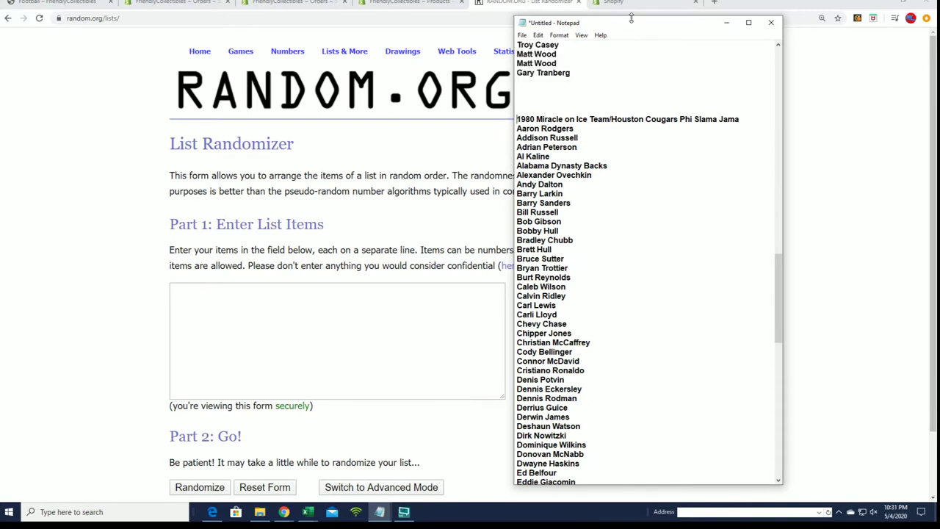
drag(630, 18, 611, 6)
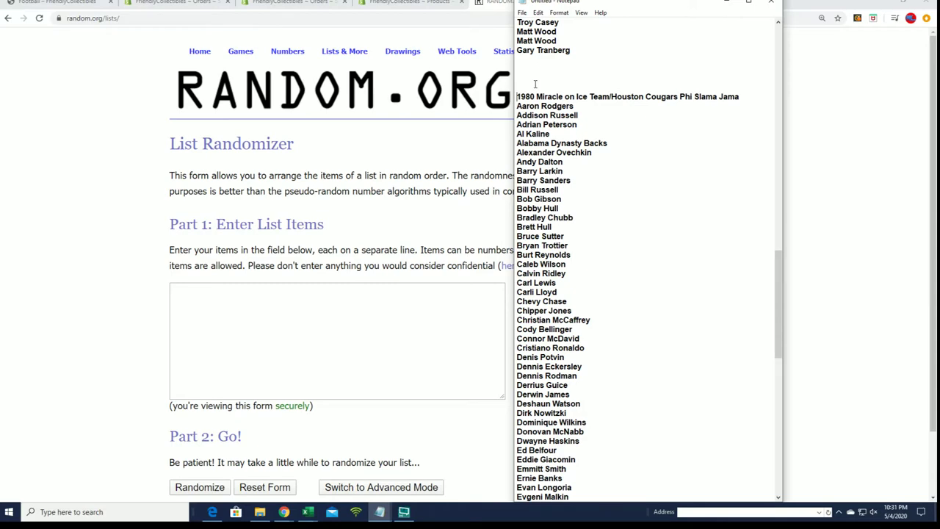
Copy the checklist player names from 1980 Miracle on Ice Team through Warren Moon.
key(shift+Down)
key(shift+Down)
key(shift+Down)
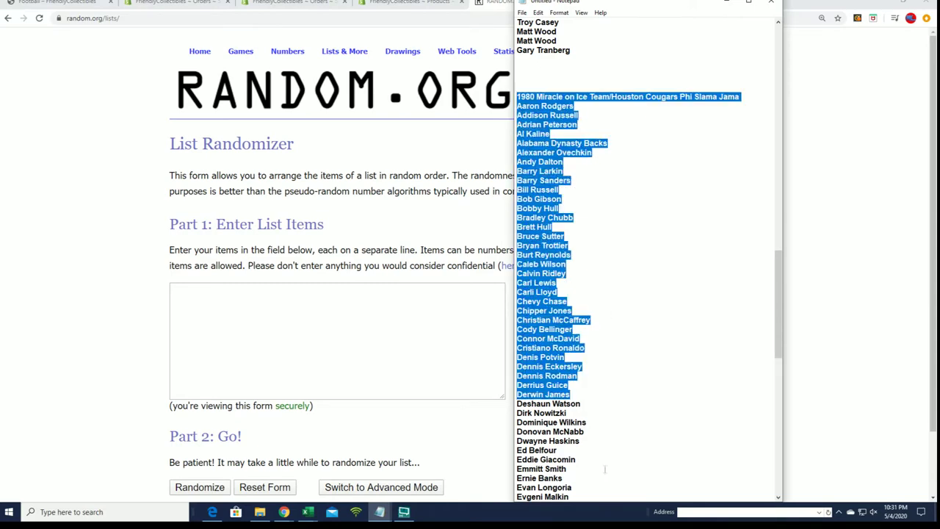
key(shift+Up)
key(shift+Up)
key(shift+Up)
key(shift+Down)
key(shift+Down)
key(shift+Down)
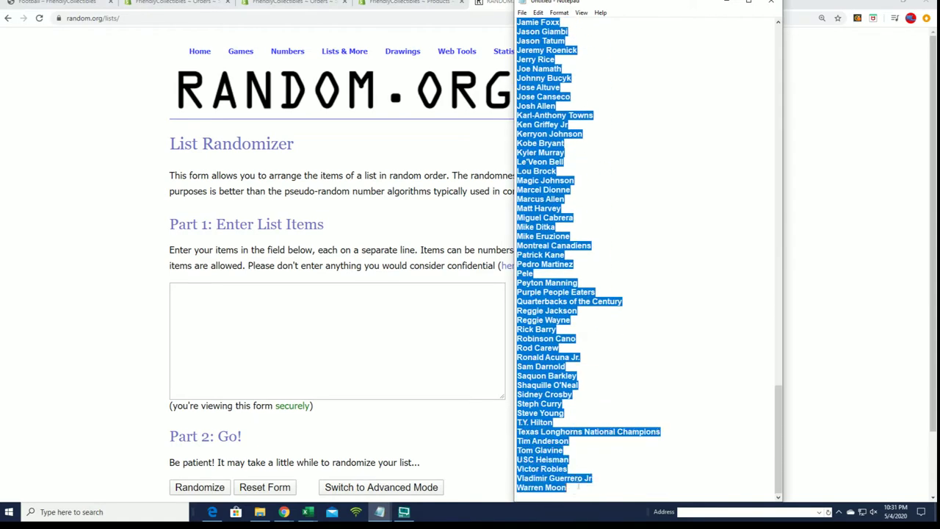
right_click(551, 476)
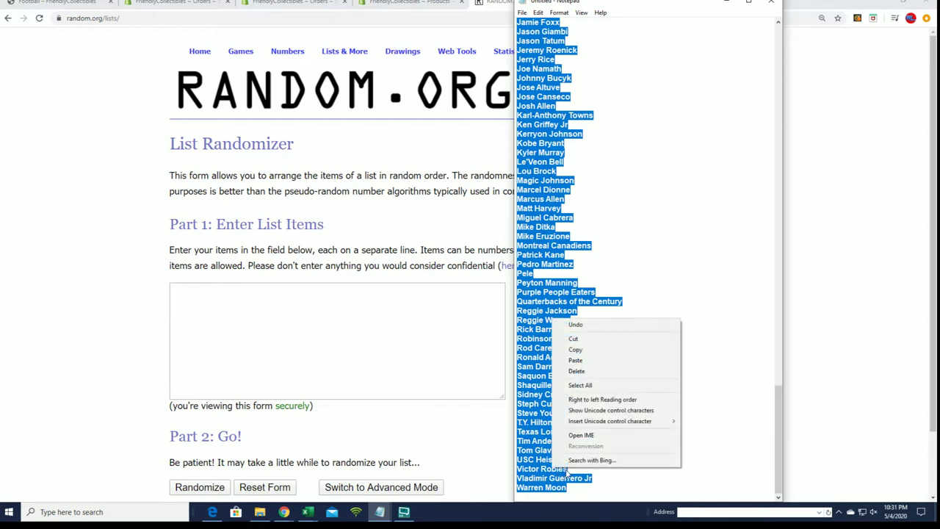
click(574, 351)
Paste the player names into the List Randomizer's entry box.
click(196, 287)
right_click(196, 288)
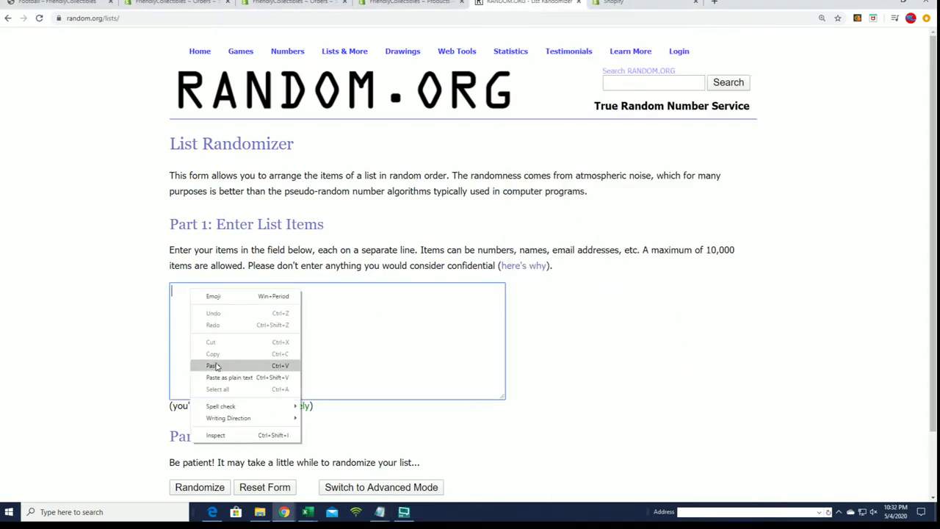
click(216, 363)
scroll(440, 404, down, 1)
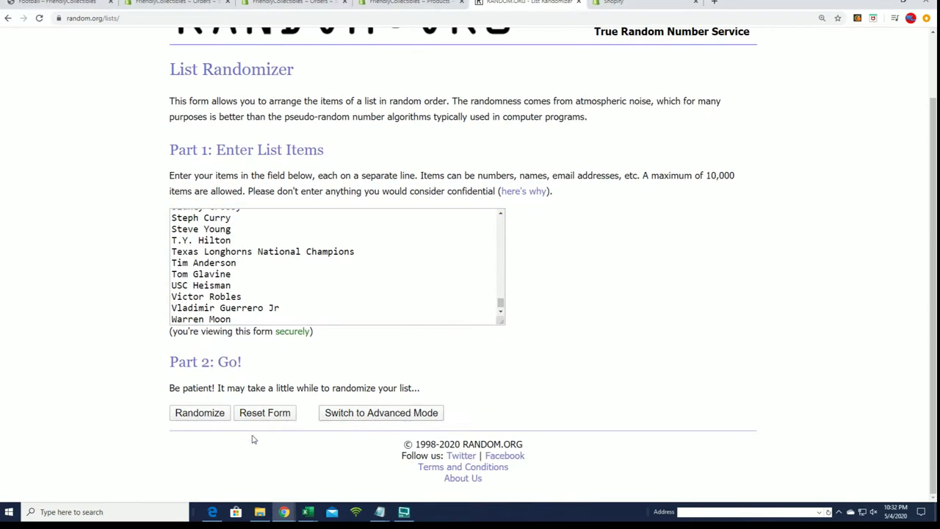
Randomize the 108 player names until the list has been shuffled seven times.
click(209, 412)
scroll(204, 409, down, 15)
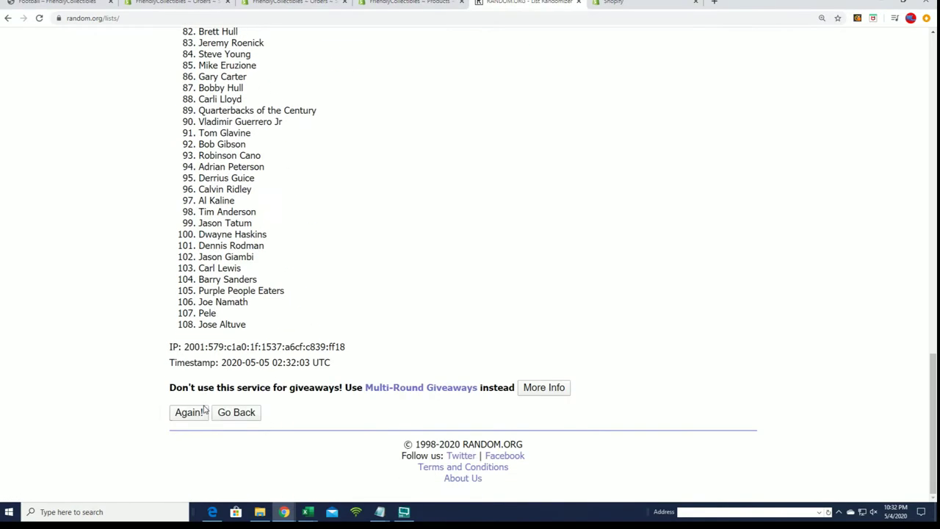
click(192, 415)
scroll(360, 292, down, 15)
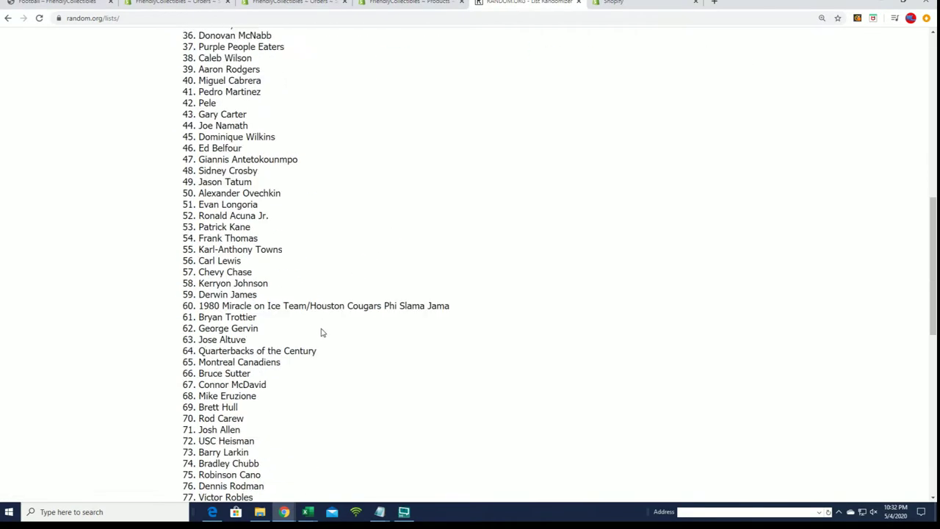
click(192, 413)
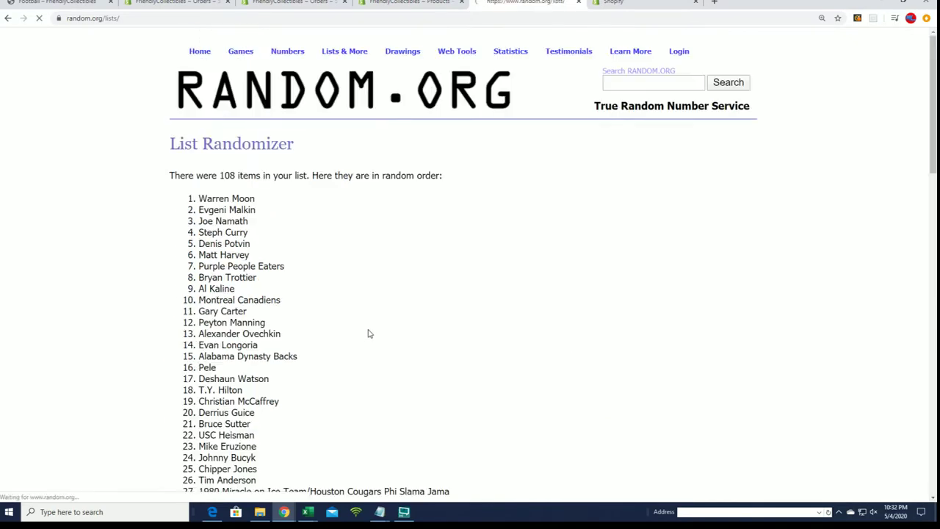
scroll(312, 378, down, 6)
scroll(312, 378, down, 9)
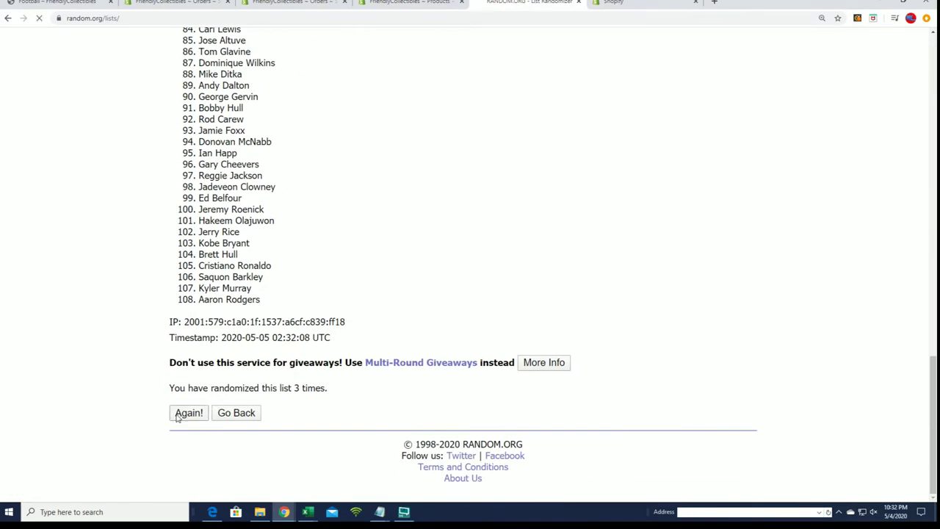
scroll(359, 361, down, 15)
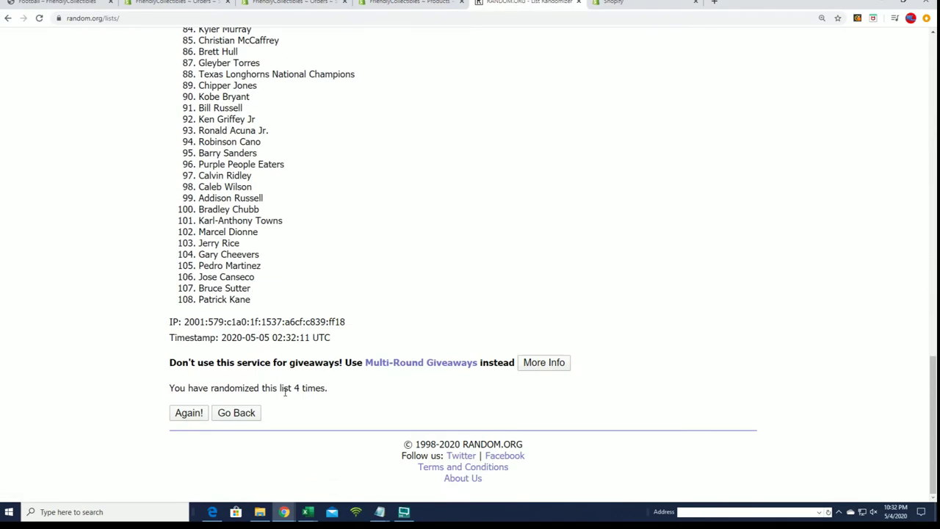
click(192, 412)
scroll(352, 286, down, 15)
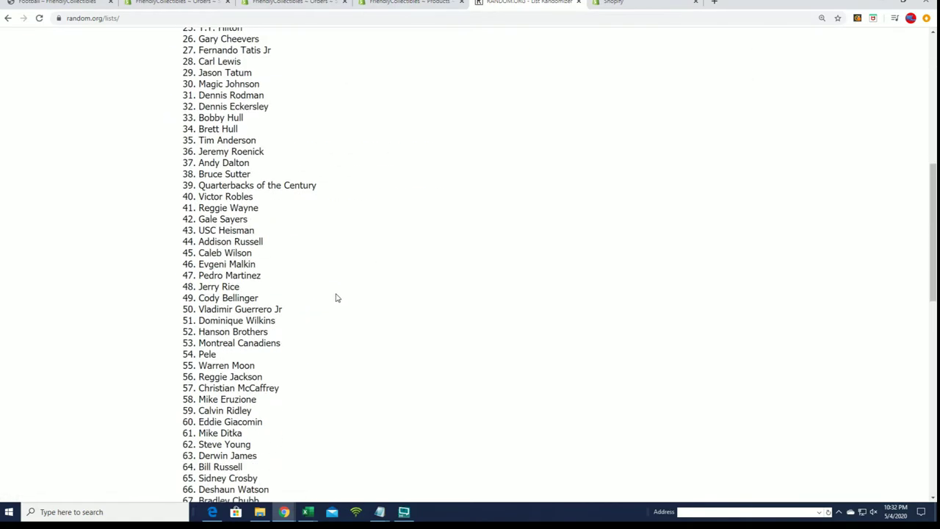
click(176, 413)
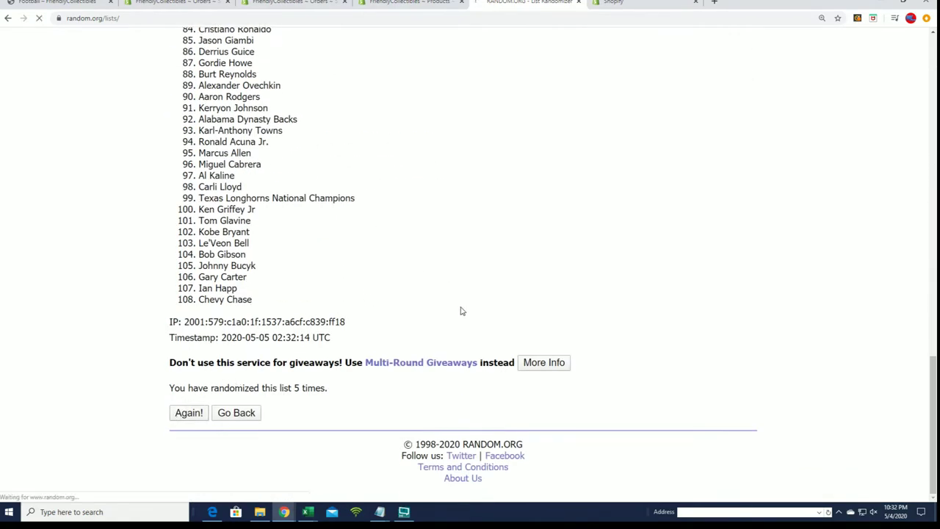
scroll(443, 306, down, 3)
scroll(443, 306, down, 12)
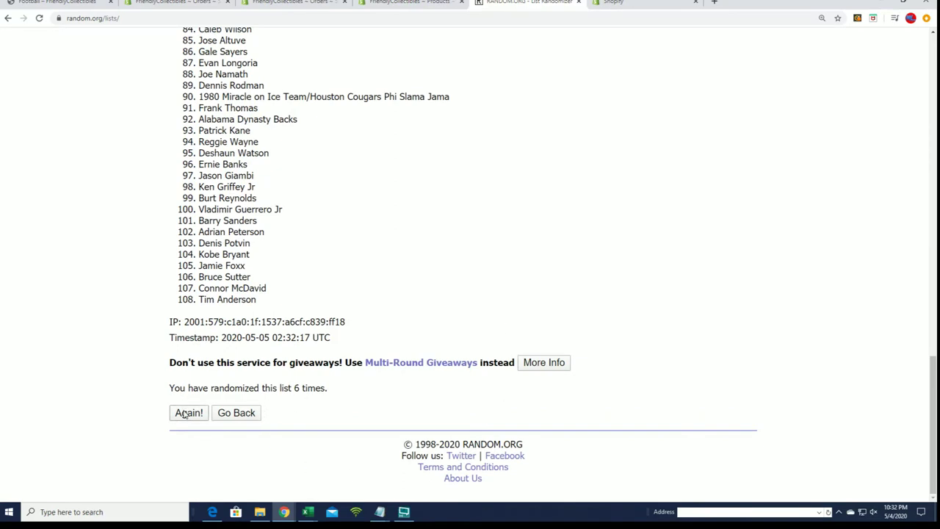
scroll(419, 264, down, 1)
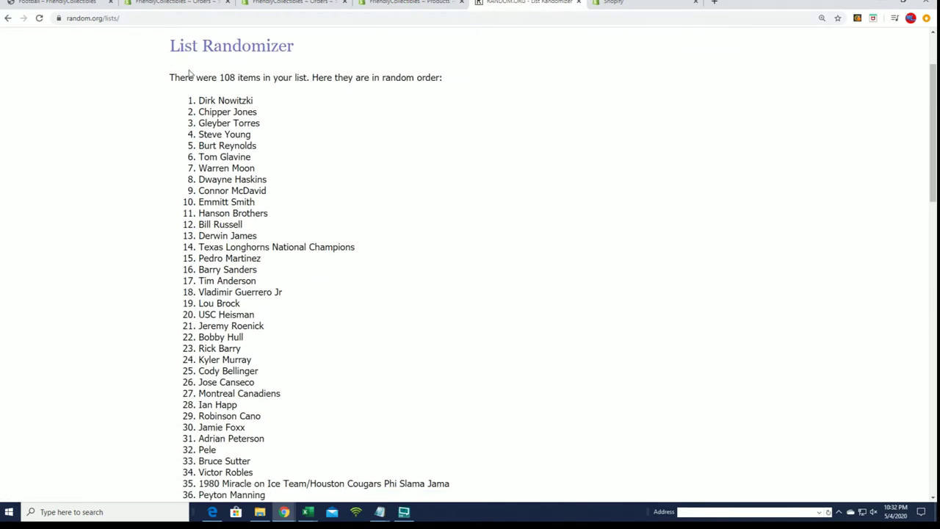
Copy all 108 randomized player names from the results list.
double_click(207, 101)
mouse_move(271, 124)
mouse_down()
mouse_move(287, 507)
mouse_move(294, 448)
mouse_move(262, 328)
mouse_move(274, 359)
mouse_up()
right_click(232, 322)
click(243, 329)
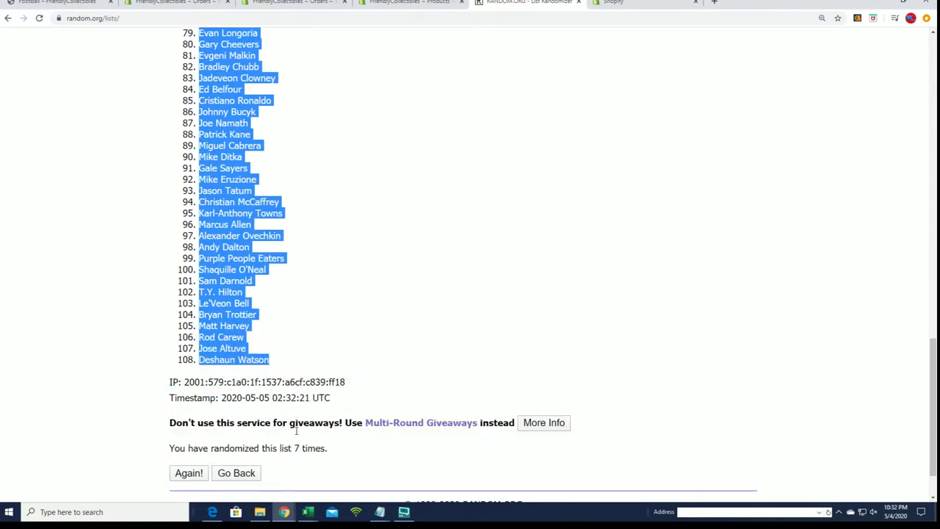
scroll(352, 448, up, 12)
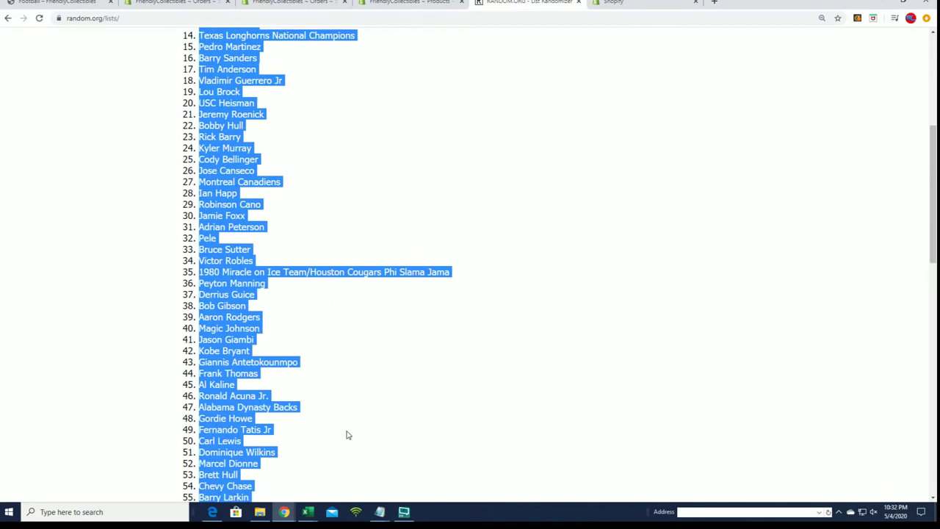
scroll(348, 433, up, 2)
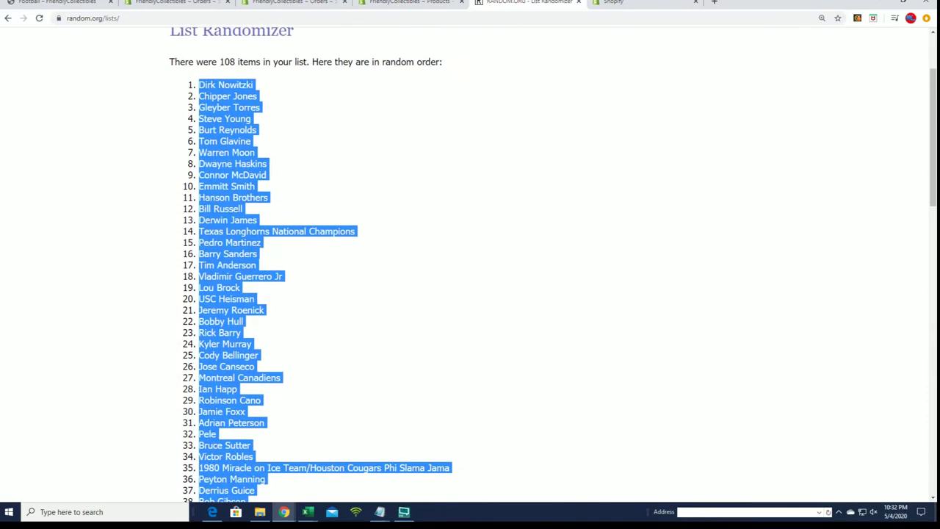
key(alt+Tab)
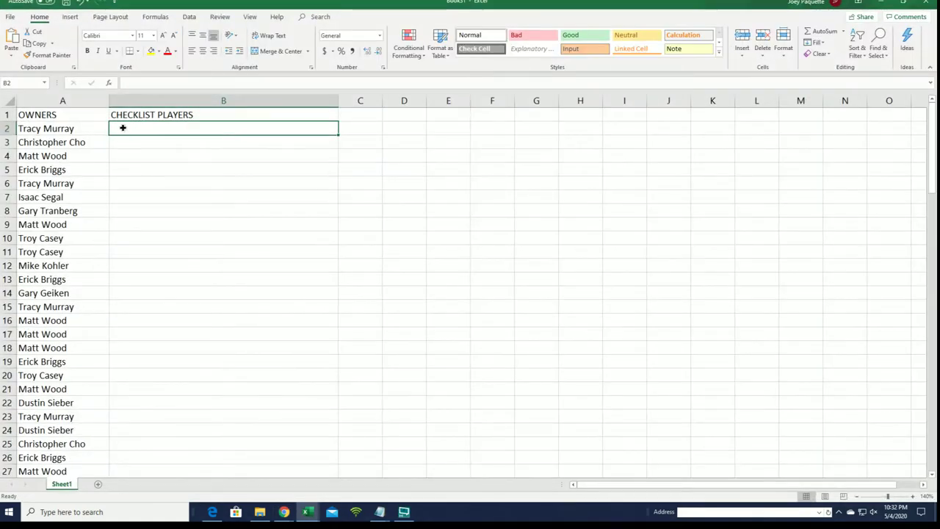
Paste the shuffled players into B2 as plain Text and slightly narrow column A.
right_click(123, 128)
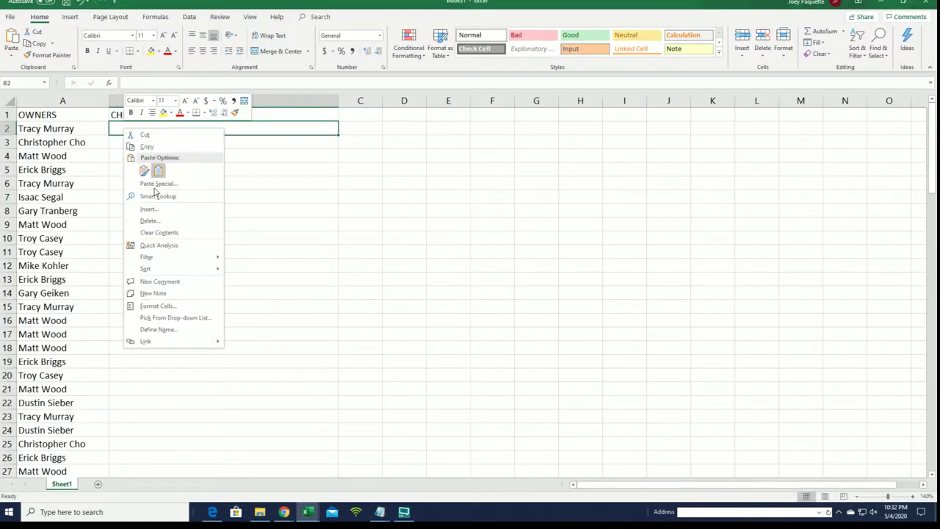
click(147, 189)
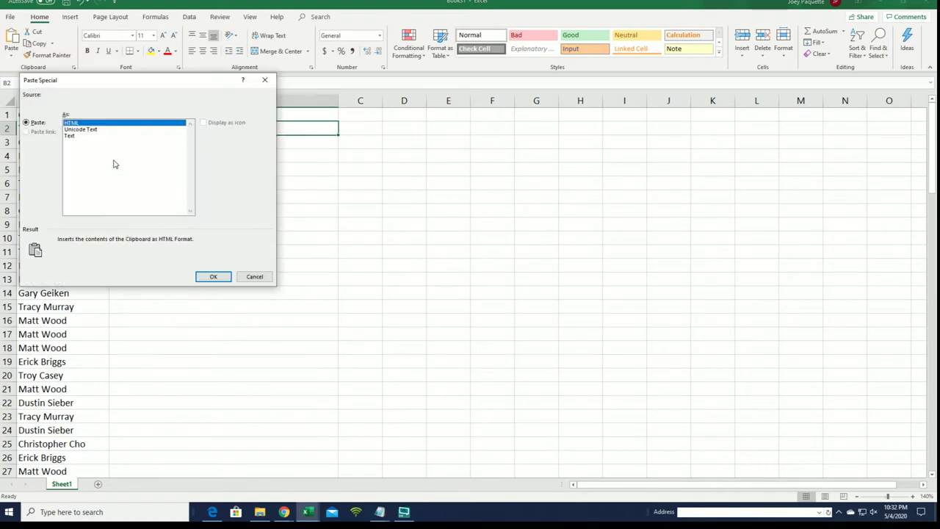
click(69, 136)
click(212, 277)
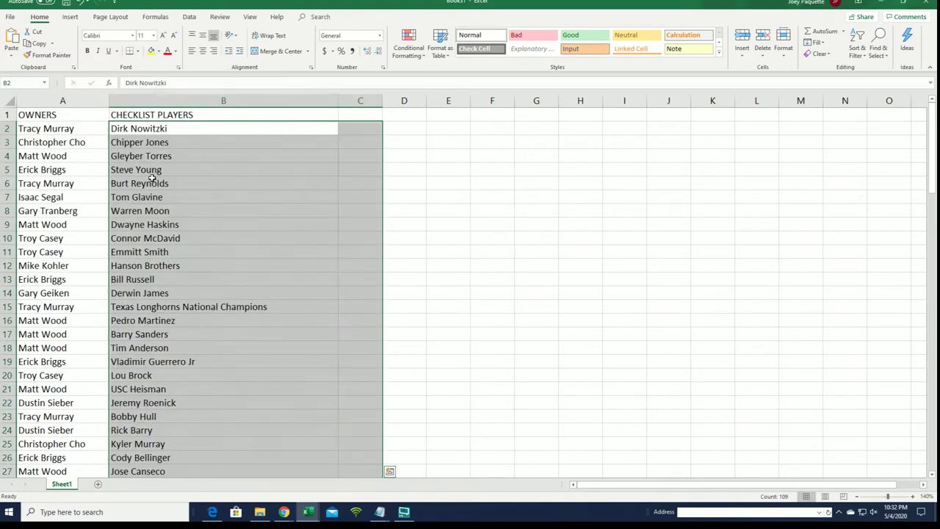
drag(109, 100, 124, 129)
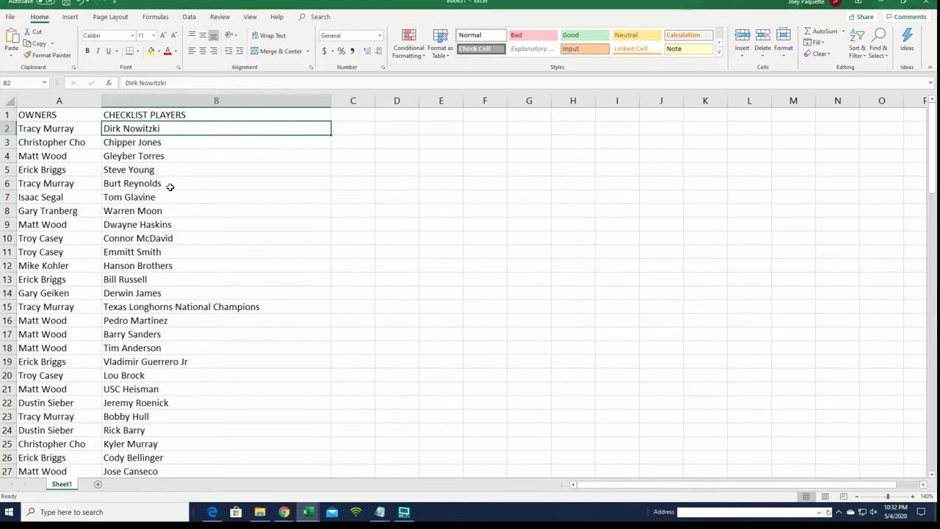
click(177, 182)
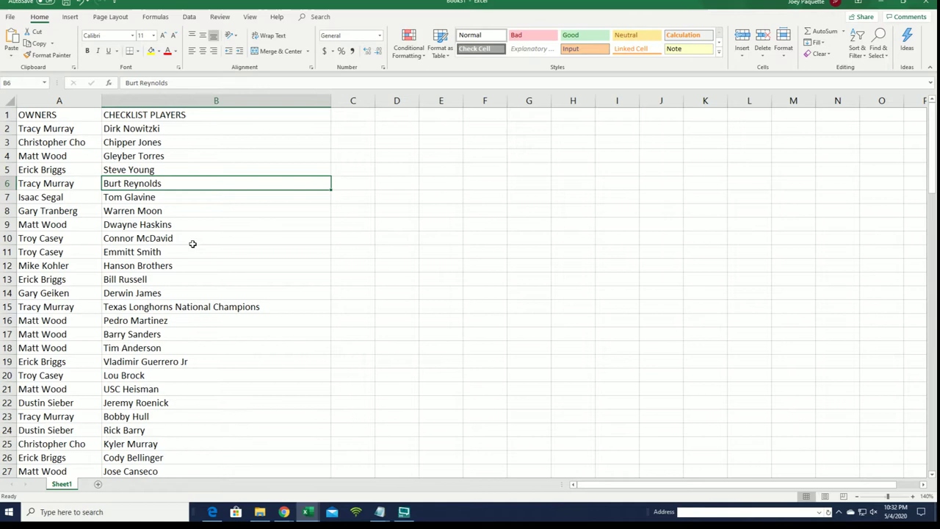
click(182, 322)
scroll(155, 357, down, 1)
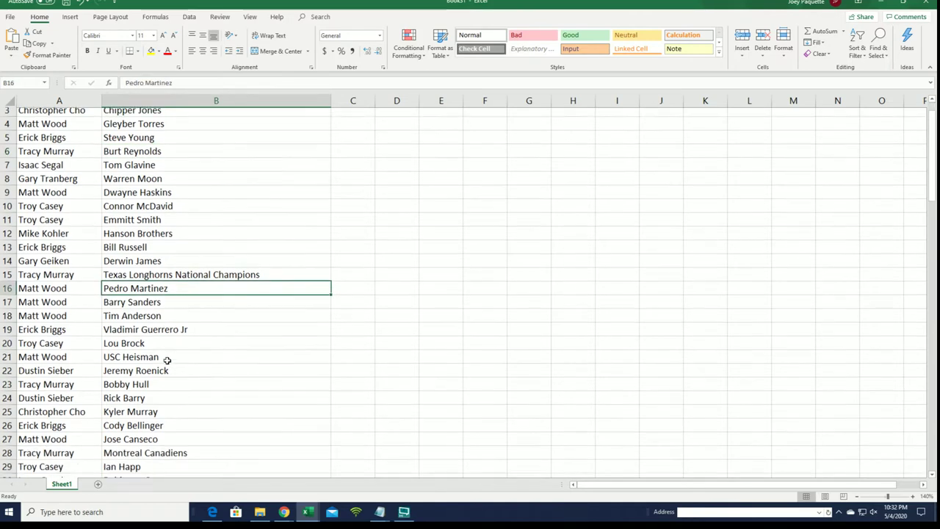
click(213, 321)
scroll(151, 356, down, 2)
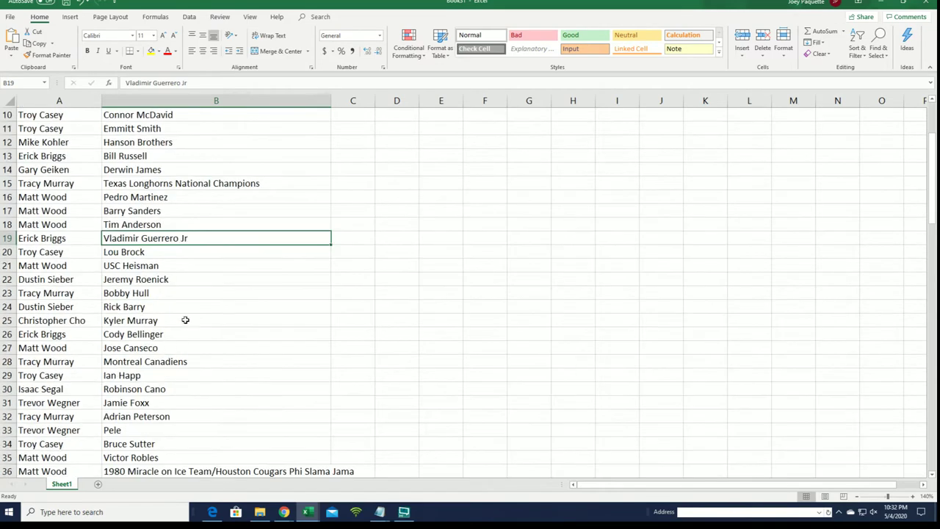
scroll(190, 323, down, 3)
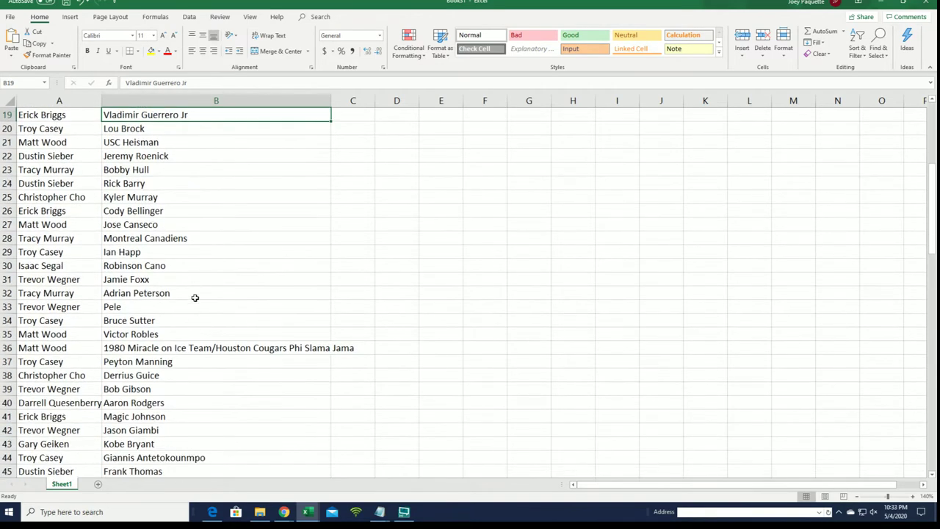
click(210, 280)
scroll(194, 319, down, 2)
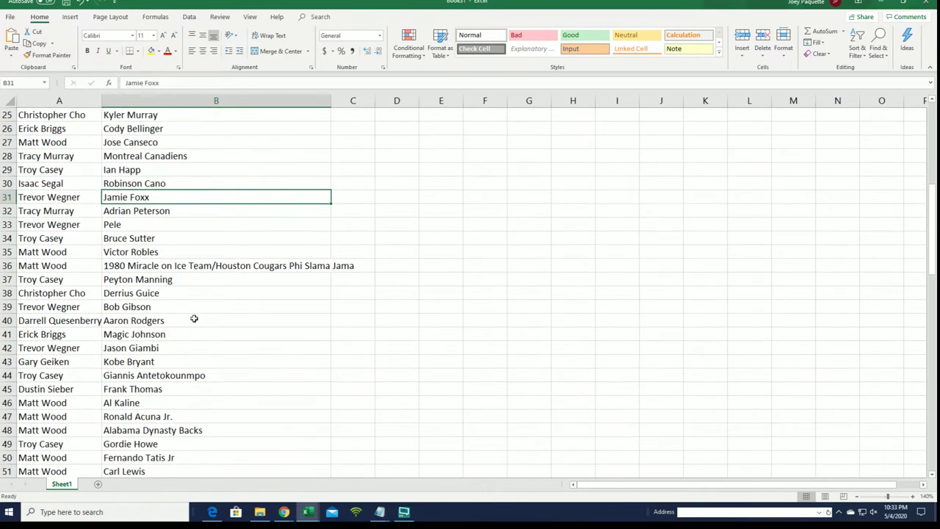
click(197, 281)
scroll(209, 297, down, 2)
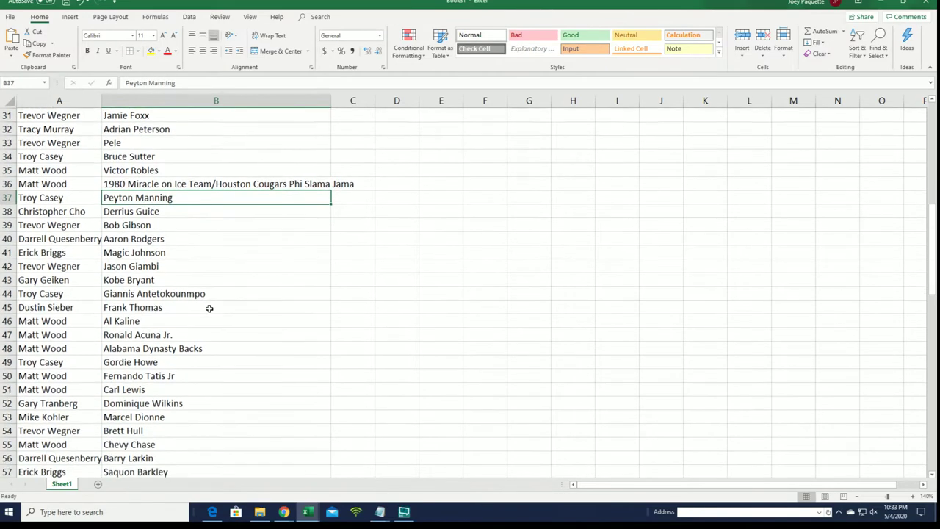
click(218, 282)
scroll(198, 334, down, 2)
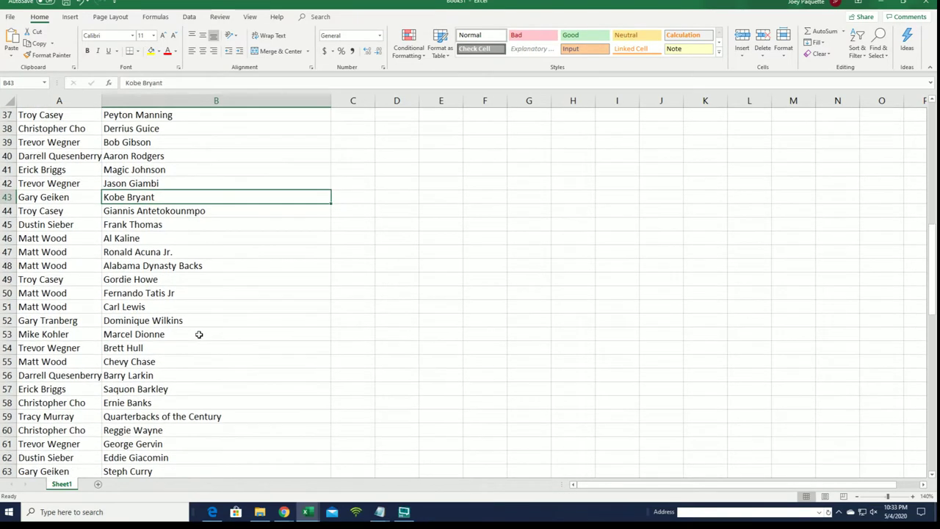
scroll(172, 330, down, 1)
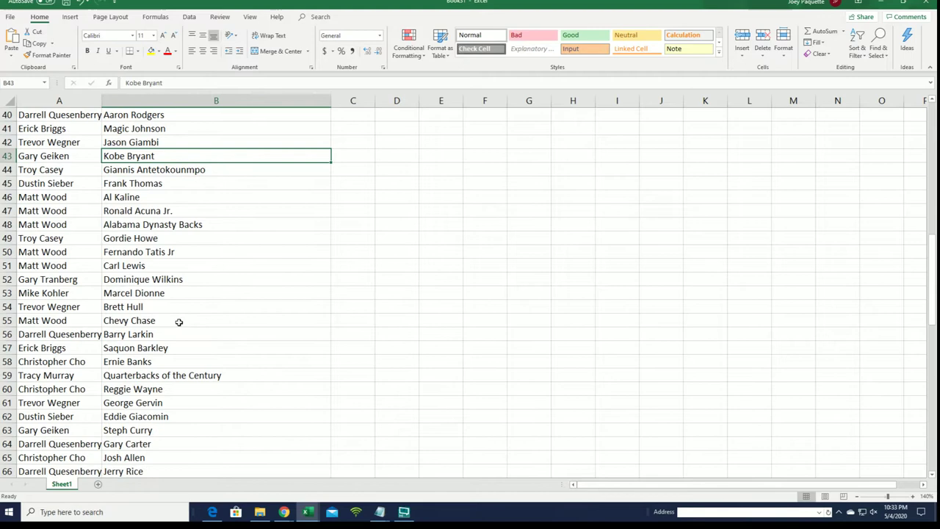
click(213, 252)
scroll(81, 327, down, 1)
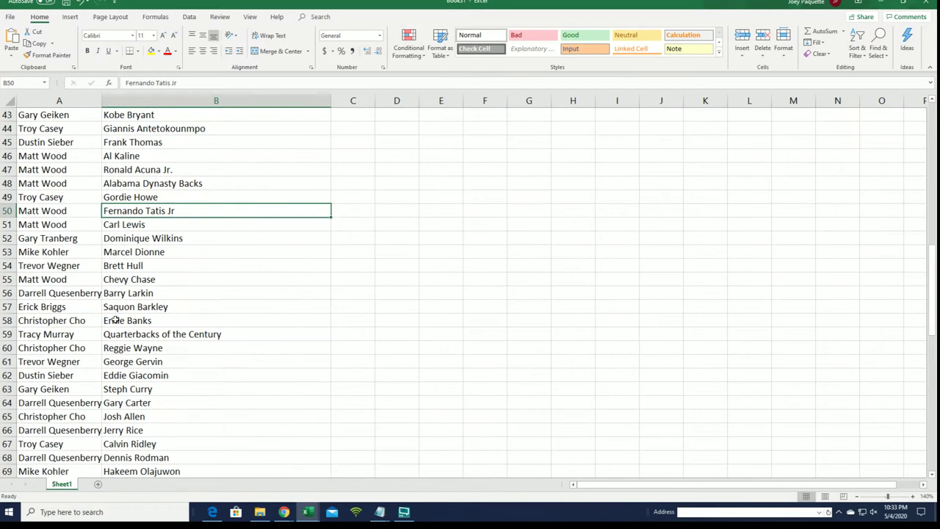
click(163, 281)
scroll(164, 294, down, 3)
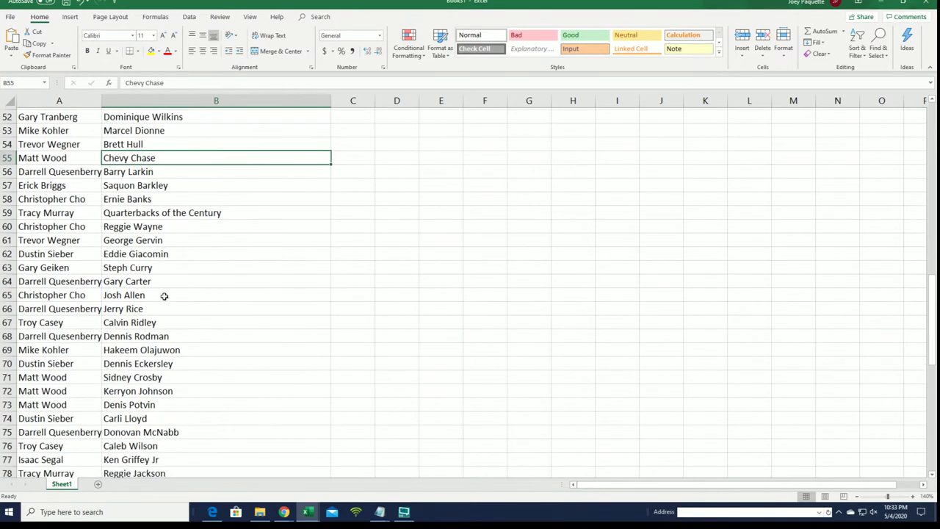
scroll(164, 295, down, 3)
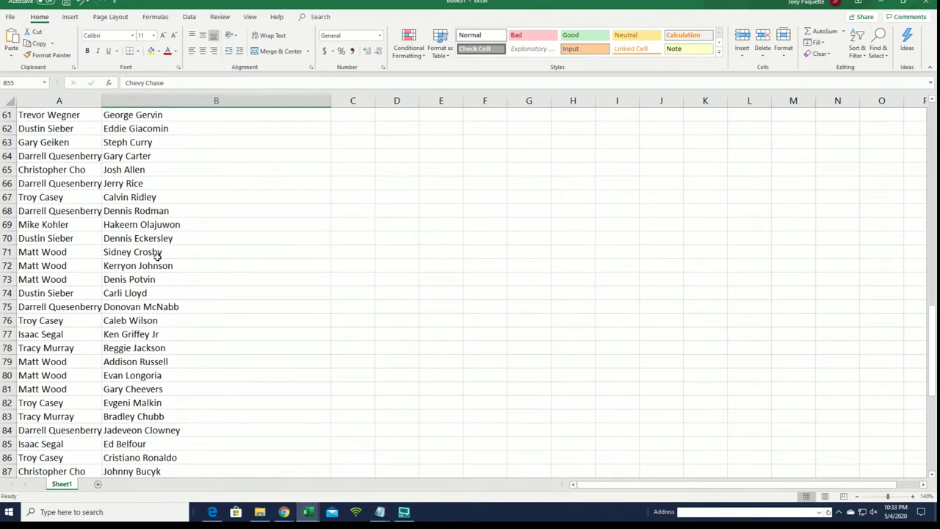
scroll(193, 359, down, 3)
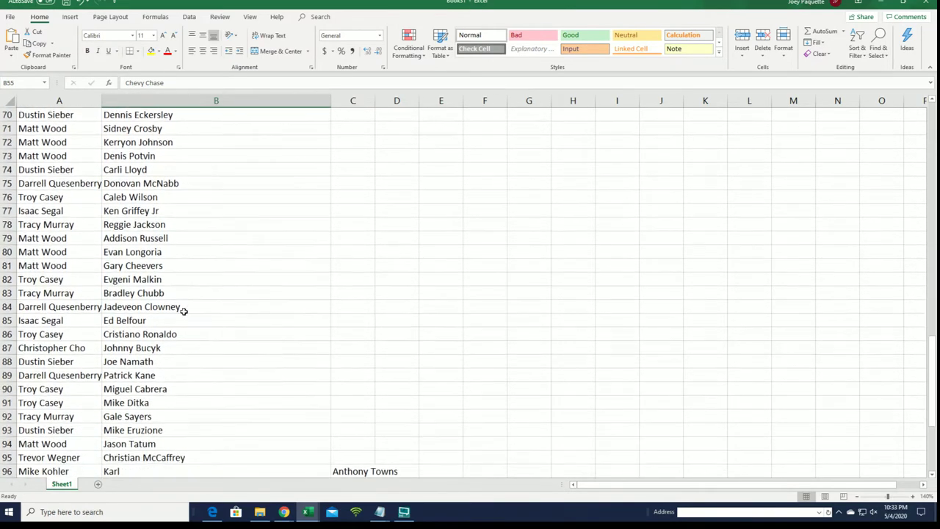
scroll(194, 348, down, 1)
click(205, 316)
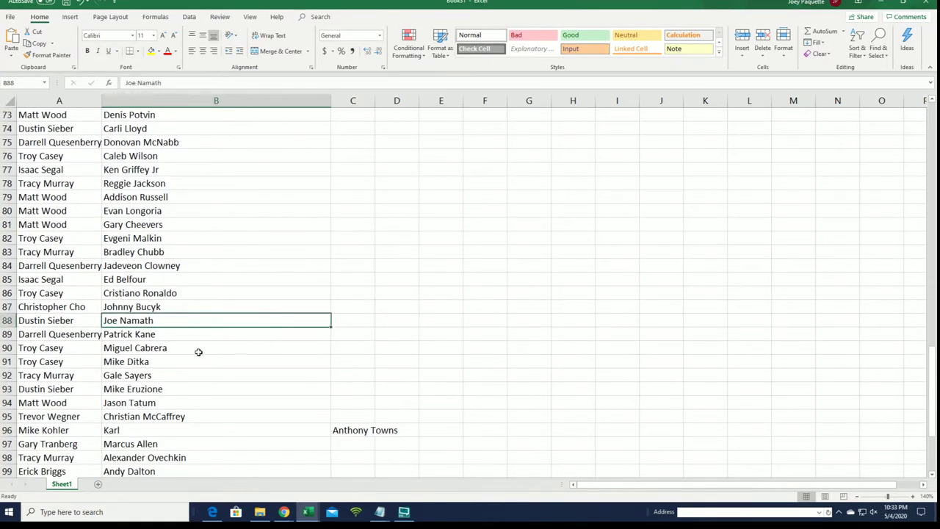
scroll(201, 331, down, 1)
scroll(201, 312, down, 1)
click(209, 283)
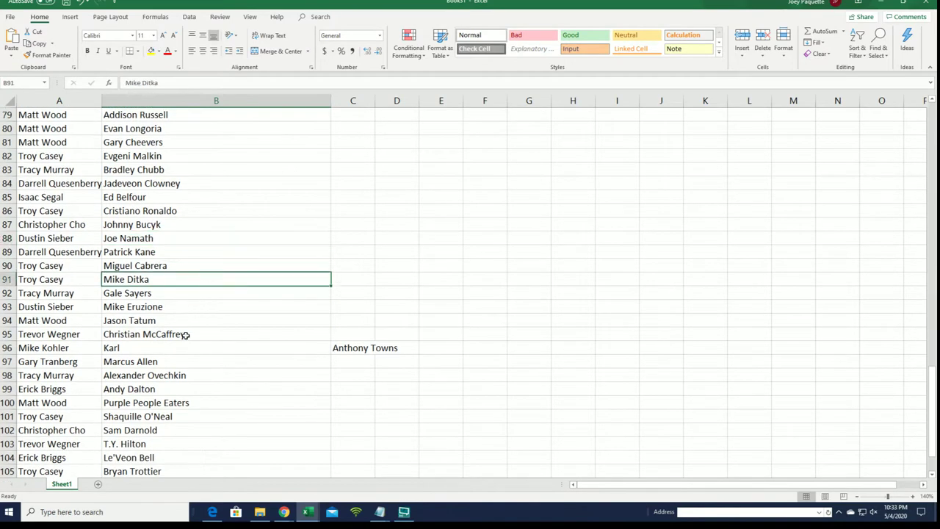
click(189, 321)
scroll(189, 321, down, 3)
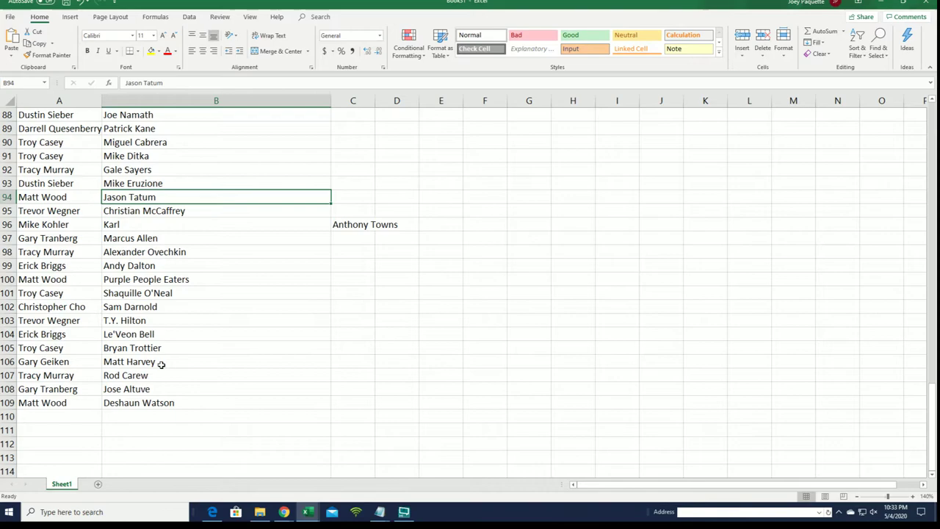
scroll(162, 365, up, 6)
scroll(71, 402, down, 1)
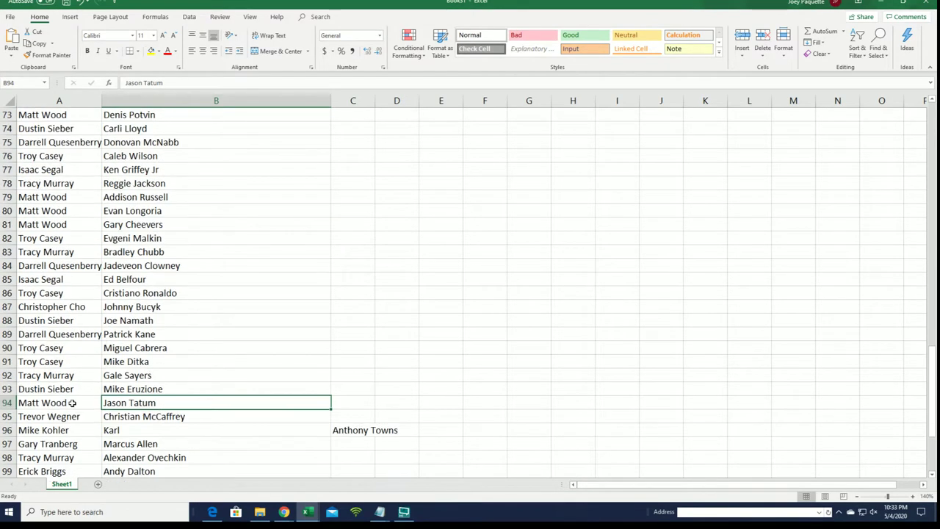
scroll(174, 405, up, 20)
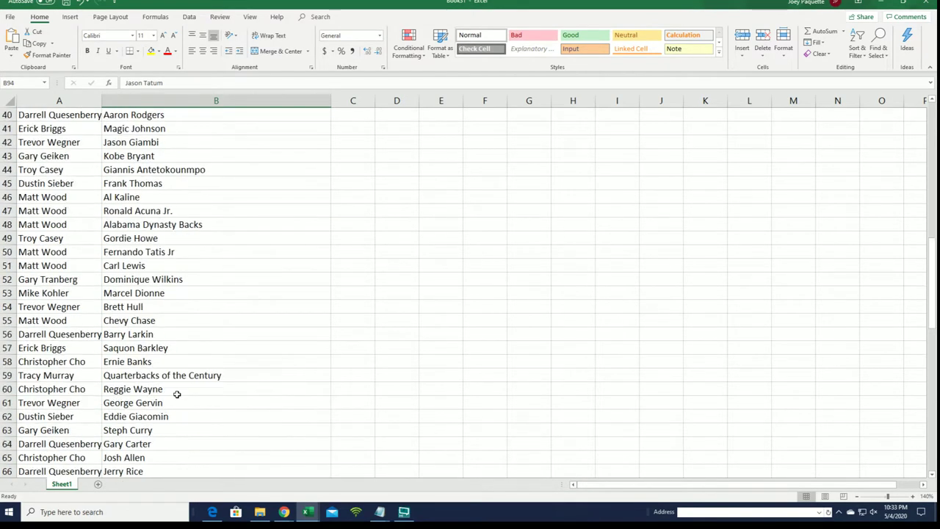